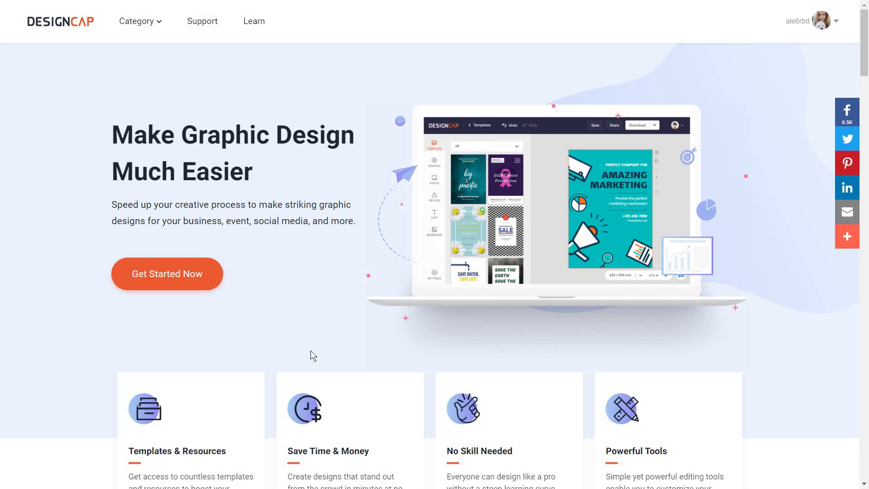
Start a new design from the DesignCap home page with Get Started Now
left_click(178, 283)
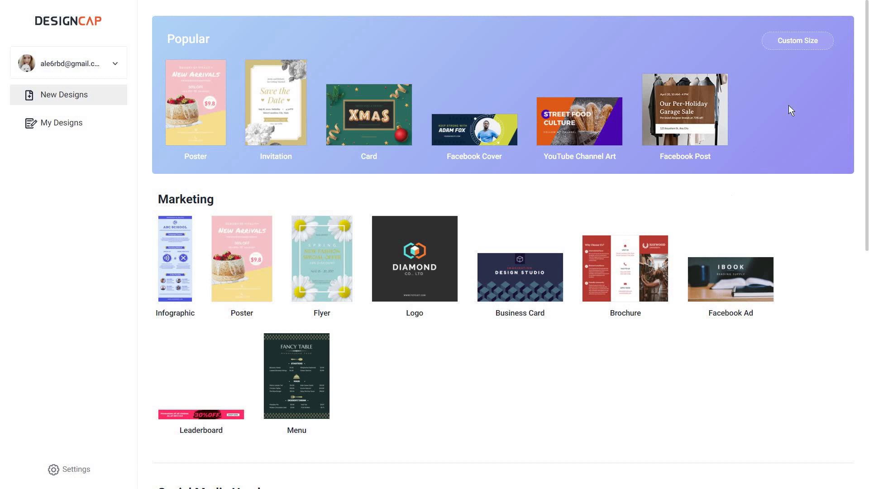
Check the custom size options, then create a blank 210 x 297 mm flyer
left_click(811, 44)
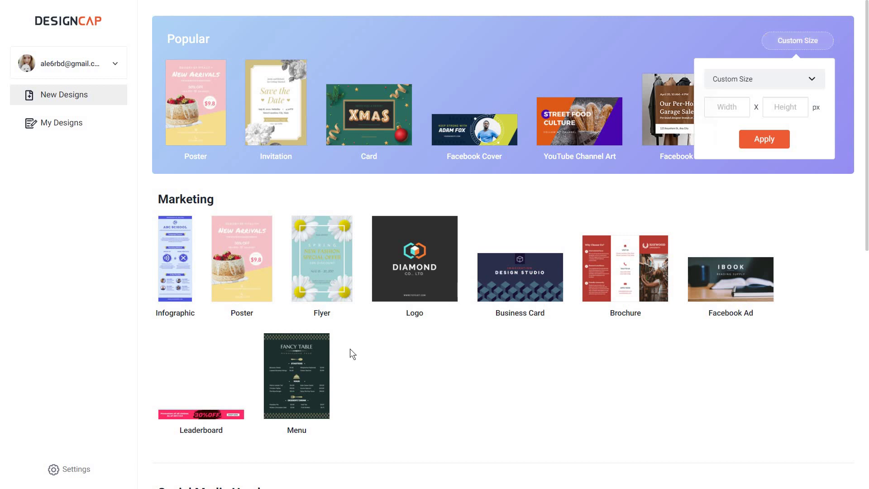
left_click(324, 256)
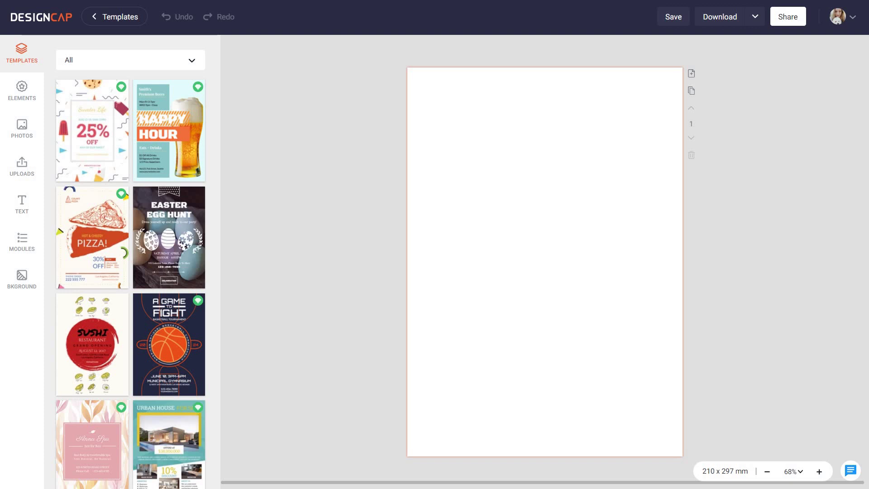
Load the floral reception invitation template with gold script headings onto the page
scroll(124, 413, "down", 1)
scroll(124, 414, "down", 10)
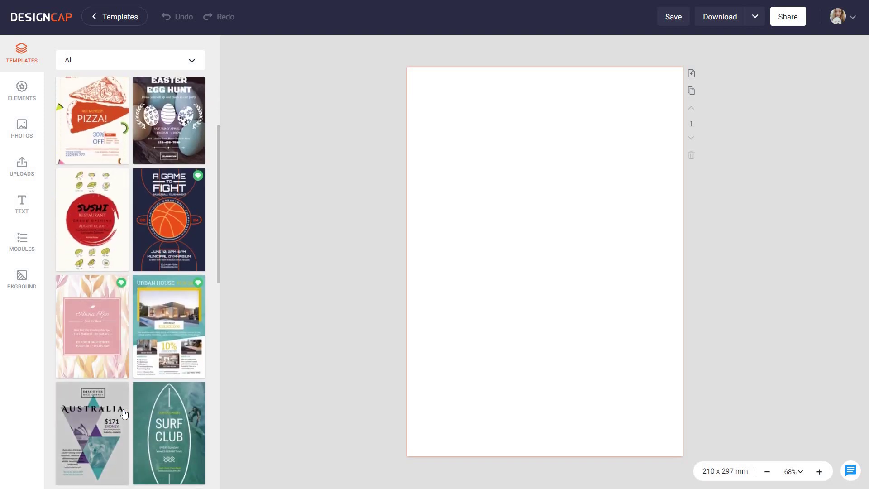
scroll(125, 413, "down", 5)
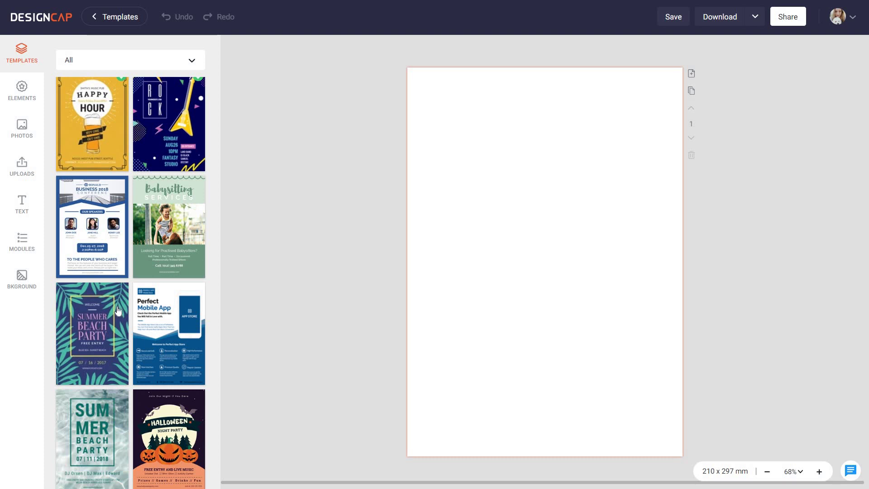
scroll(148, 326, "down", 5)
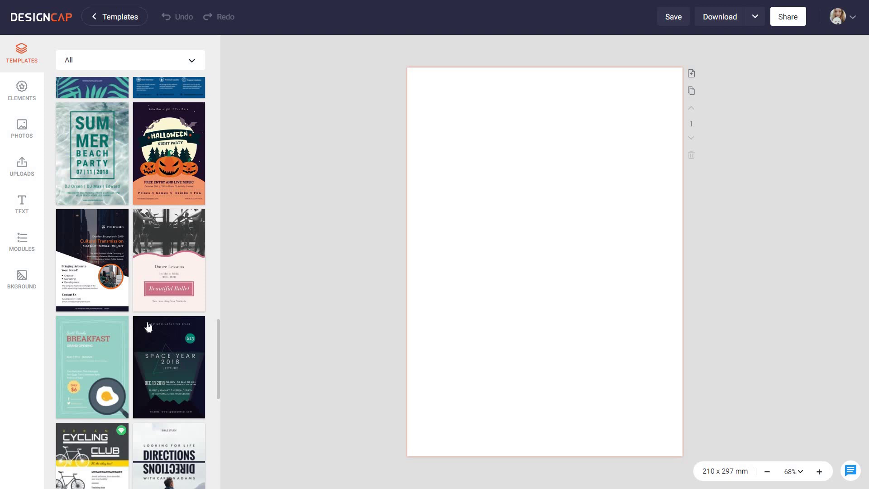
scroll(148, 326, "down", 4)
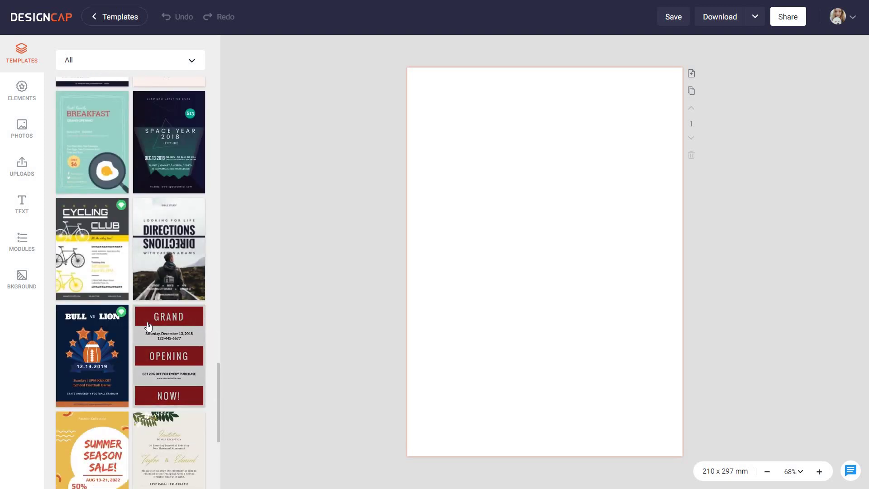
scroll(149, 326, "down", 6)
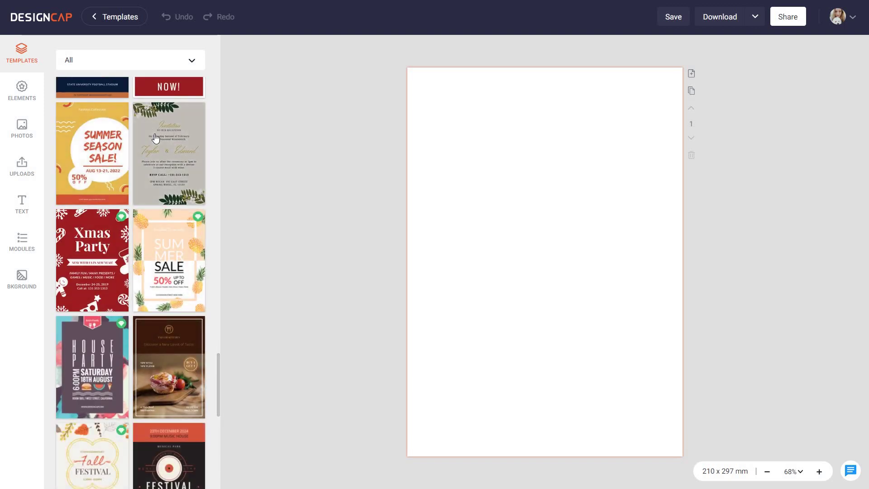
left_click(155, 138)
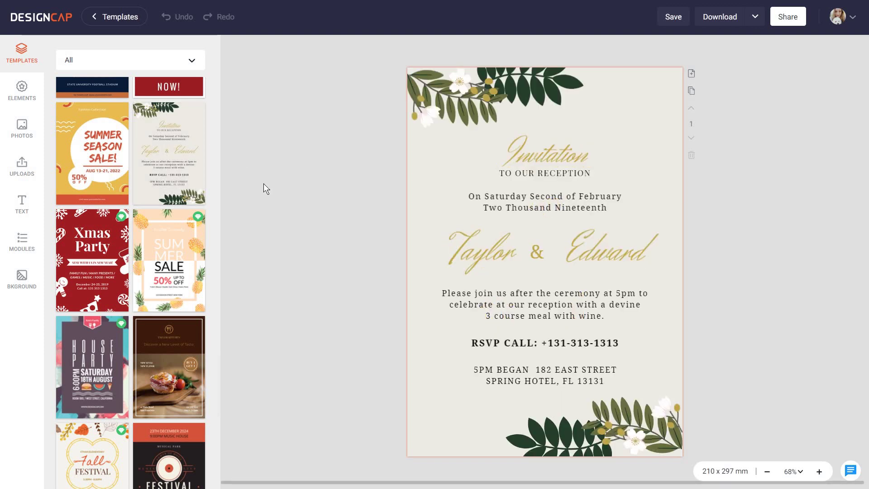
Add a solid heart, make it yellow at about 64 opacity, and shrink it beside the Invitation heading
left_click(34, 88)
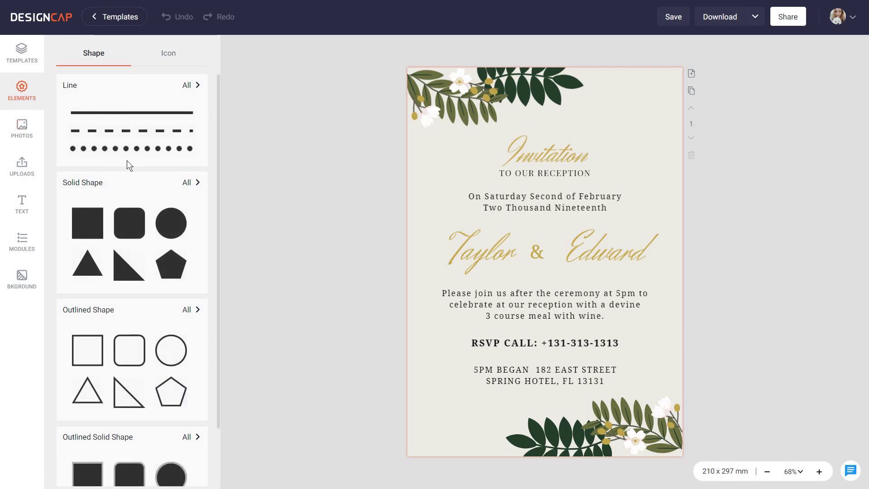
scroll(130, 262, "down", 1)
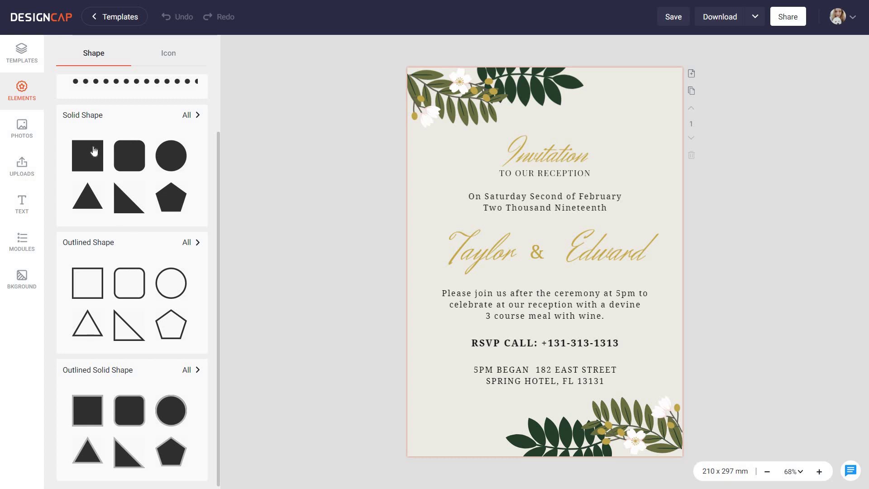
left_click(196, 117)
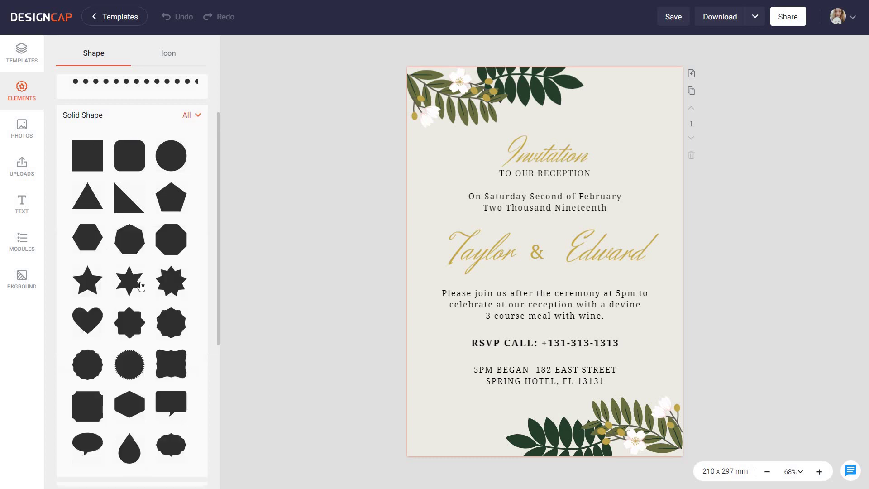
left_click(97, 314)
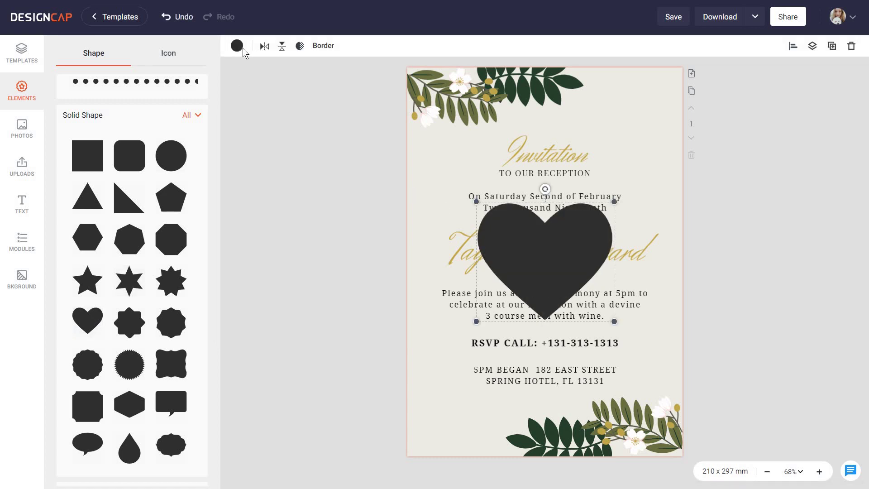
left_click(238, 49)
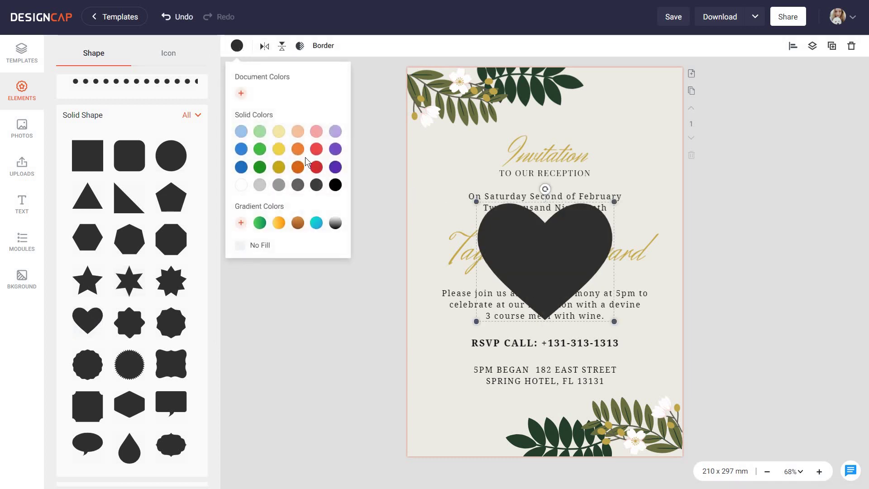
left_click(279, 152)
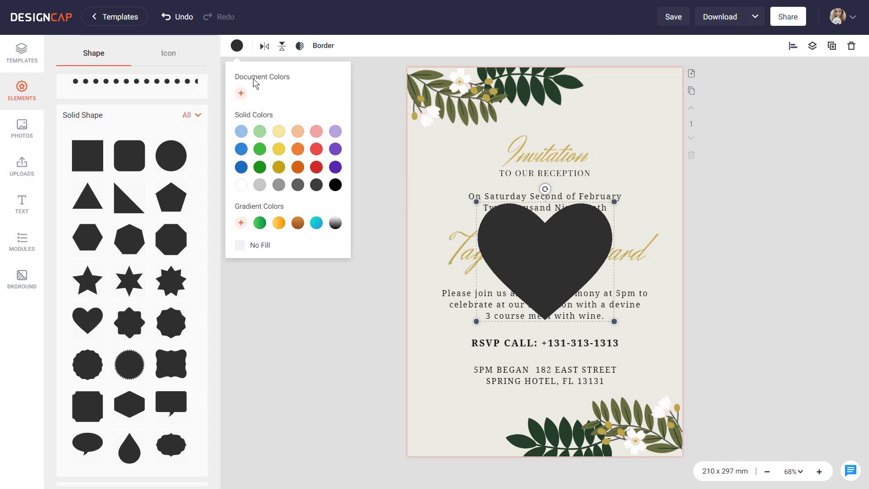
left_click(300, 46)
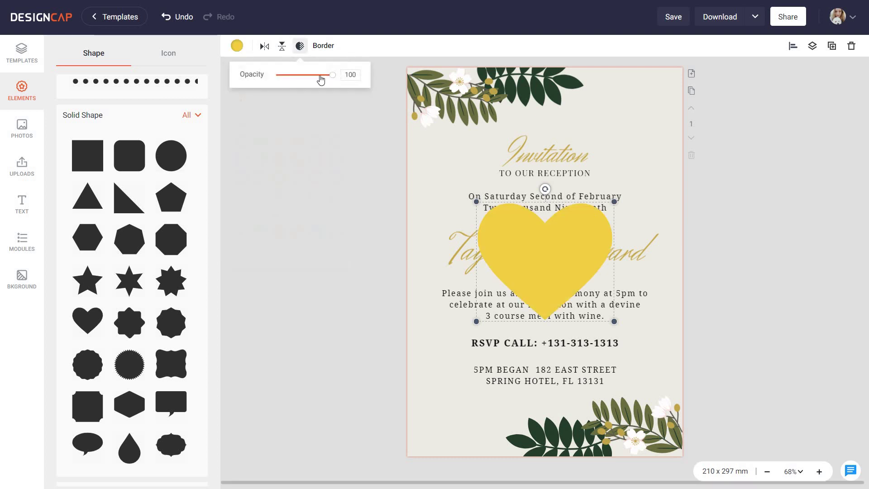
left_click(313, 75)
left_click_drag(615, 202, 622, 156)
left_click(735, 171)
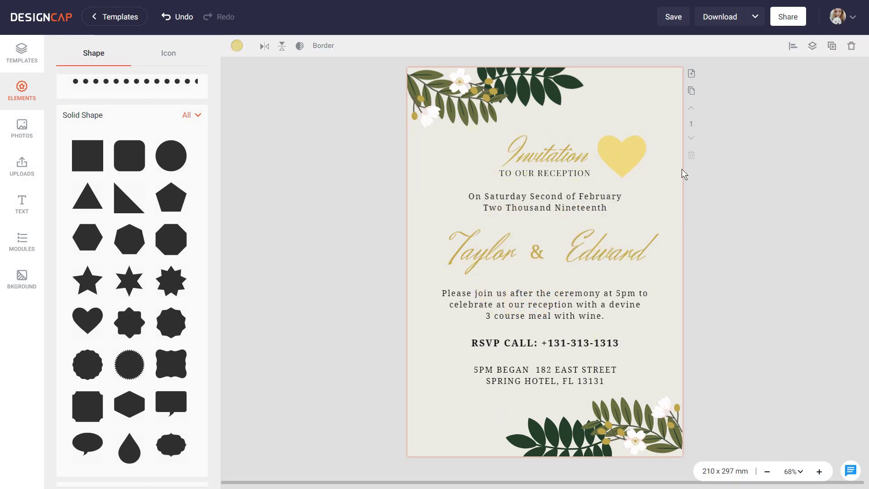
Add a ribbon banner icon, colour it light yellow, and move it onto the date lines
left_click(169, 53)
scroll(107, 292, "down", 3)
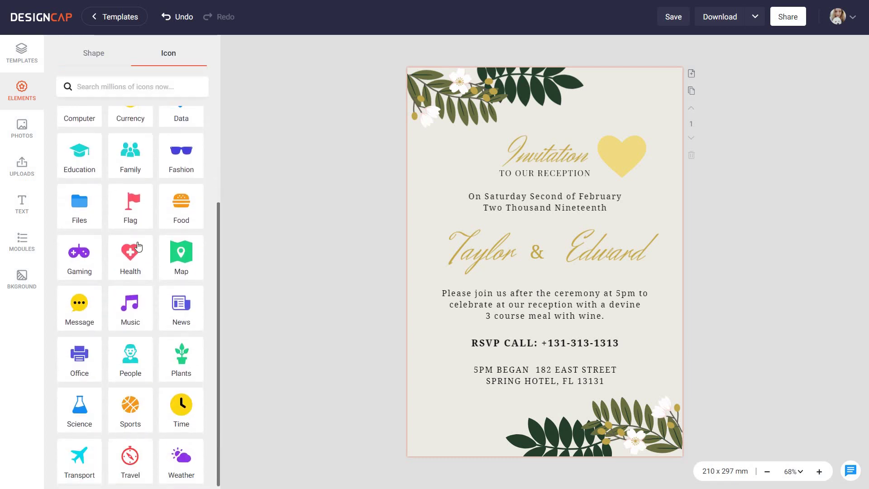
scroll(97, 219, "up", 3)
left_click(184, 132)
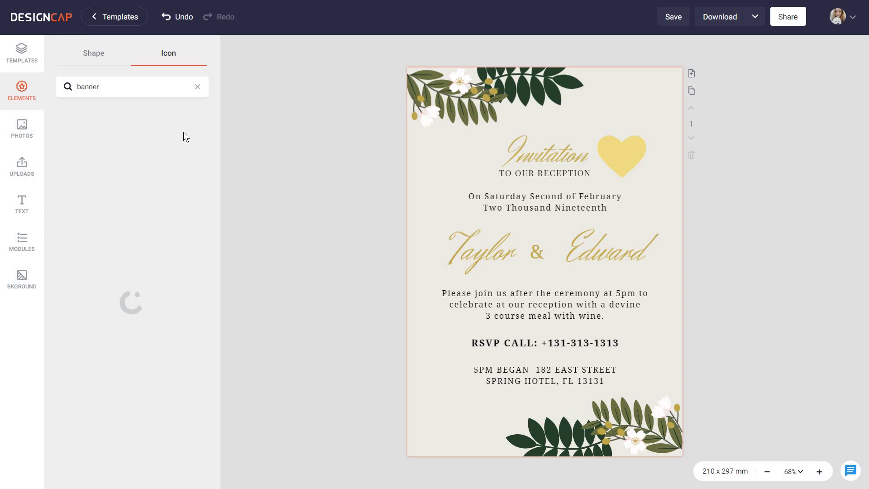
left_click(132, 134)
left_click(236, 45)
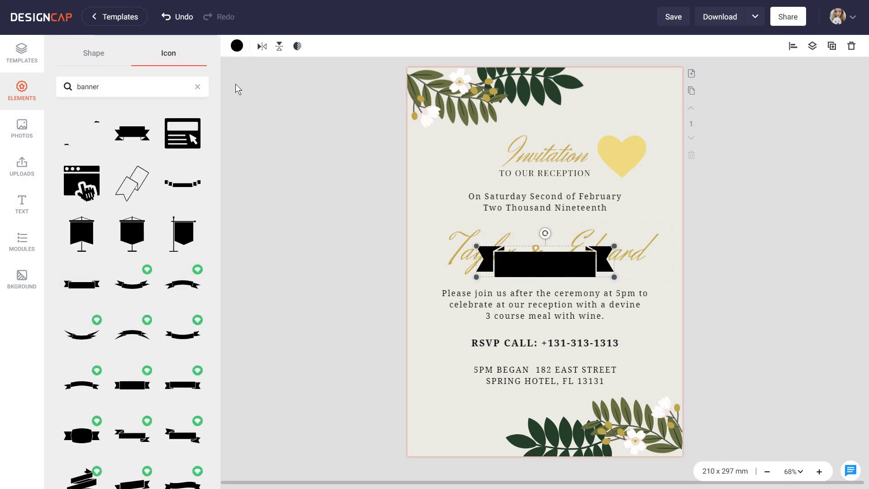
left_click(277, 133)
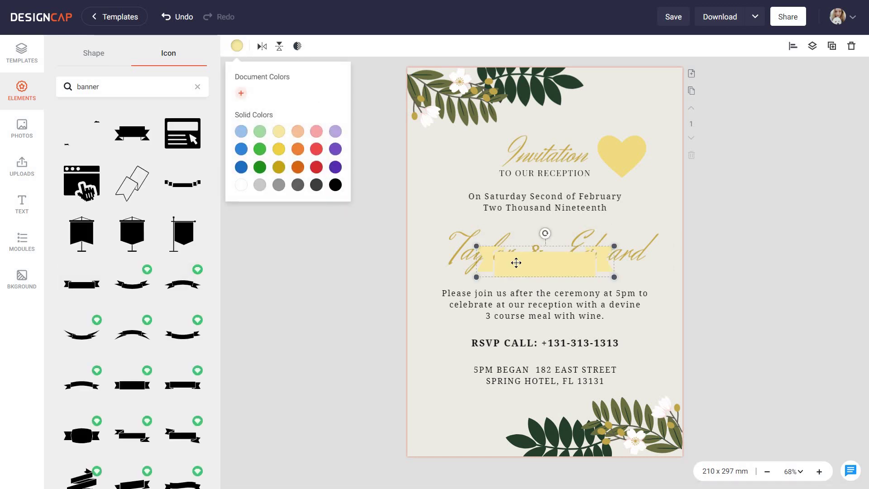
left_click_drag(529, 262, 529, 202)
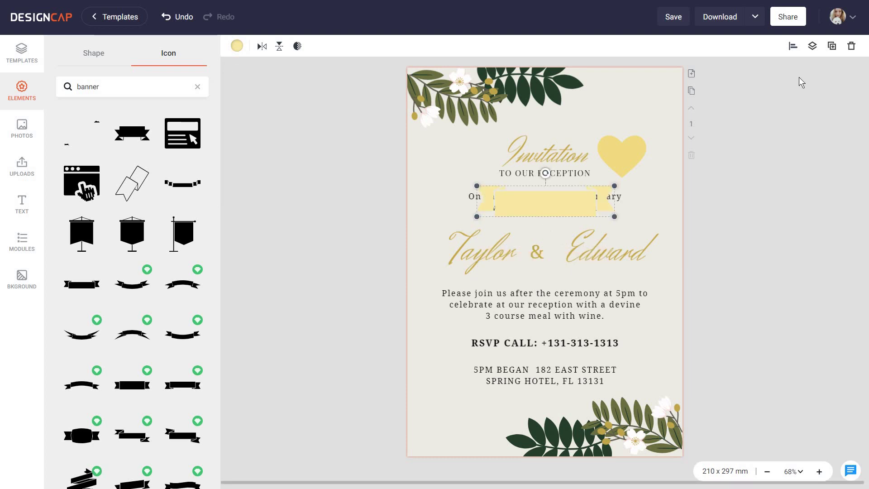
Send the ribbon banner behind the date text and enlarge it to frame both date lines
left_click(812, 50)
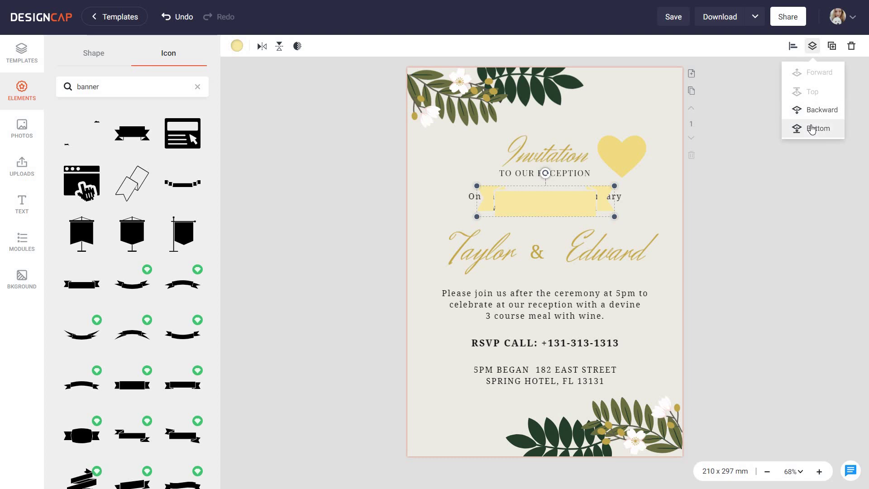
left_click(811, 115)
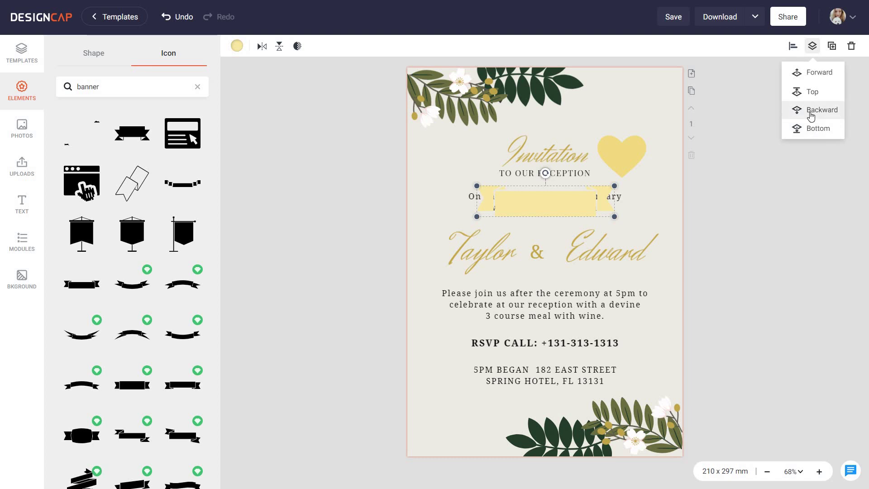
left_click(809, 134)
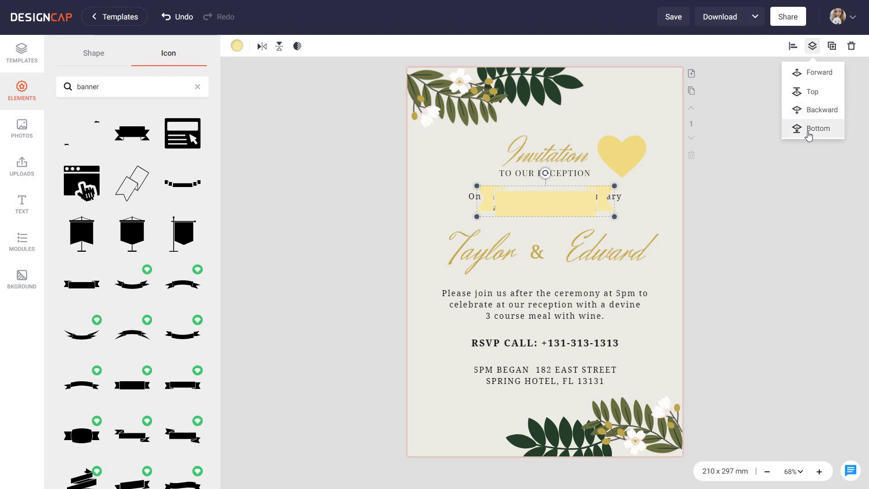
left_click(810, 136)
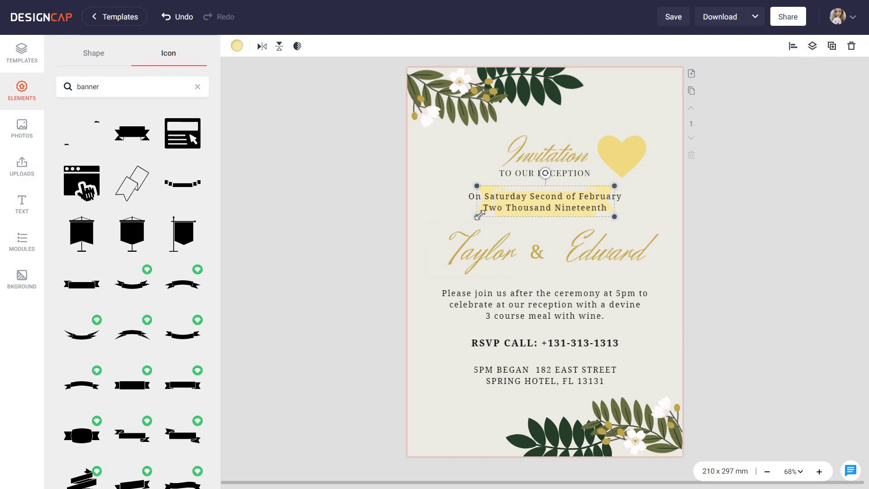
left_click_drag(477, 216, 469, 218)
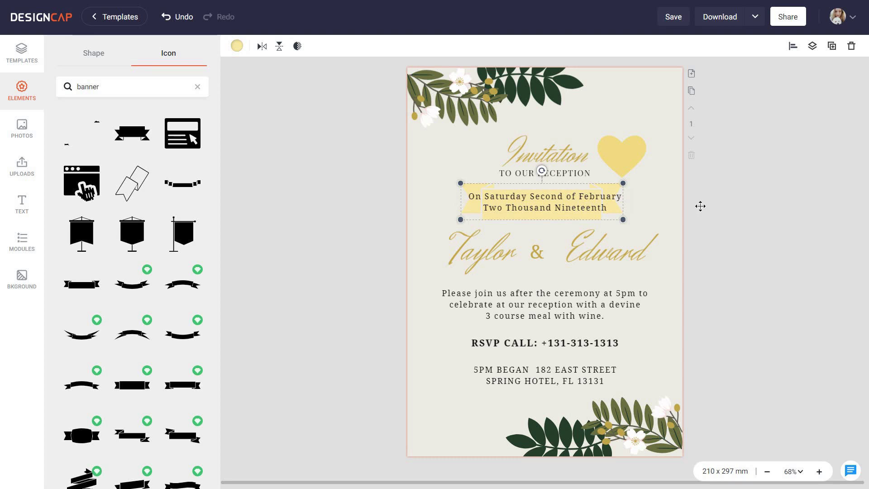
Delete the yellow heart from beside the Invitation heading
left_click(758, 205)
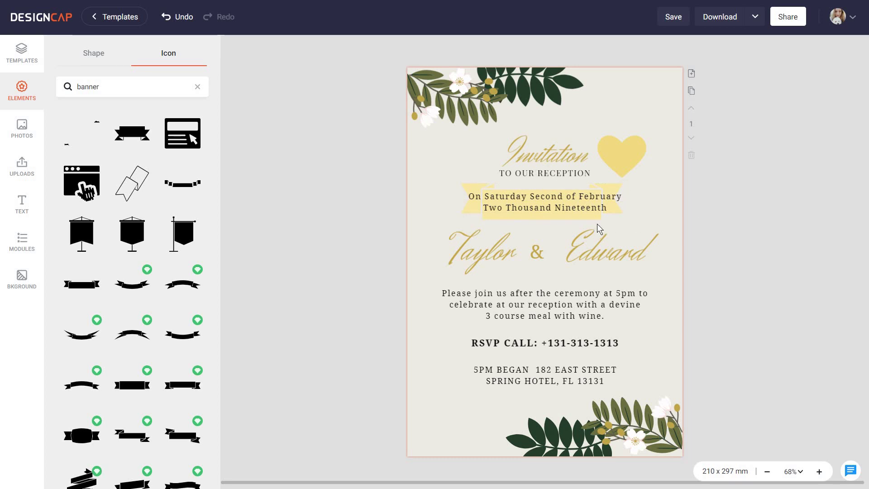
left_click(624, 152)
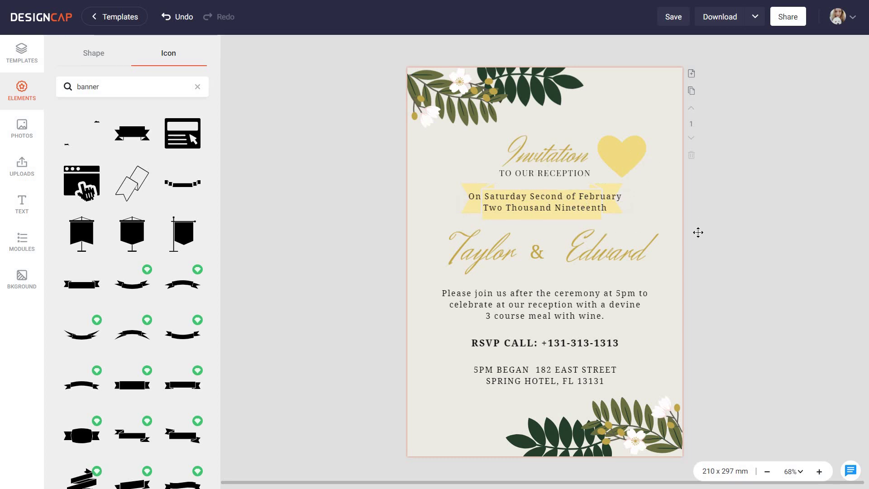
key("Delete")
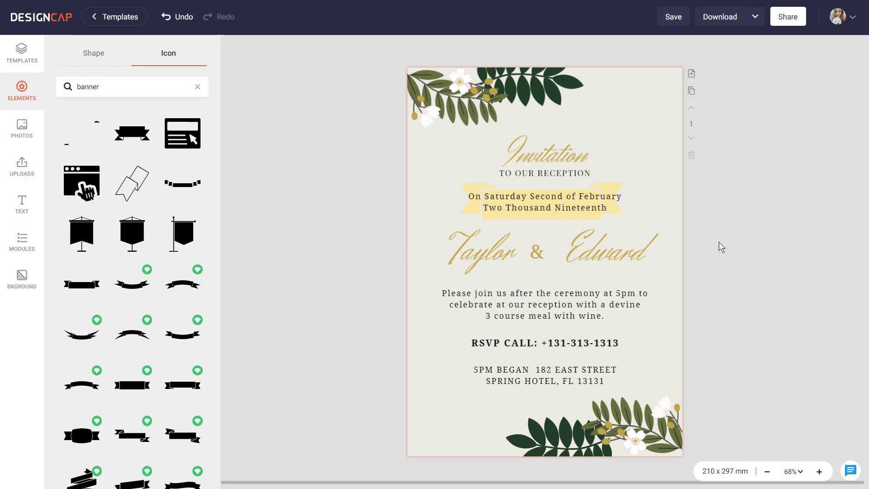
Browse the Food category in the stock Photos library
left_click(22, 130)
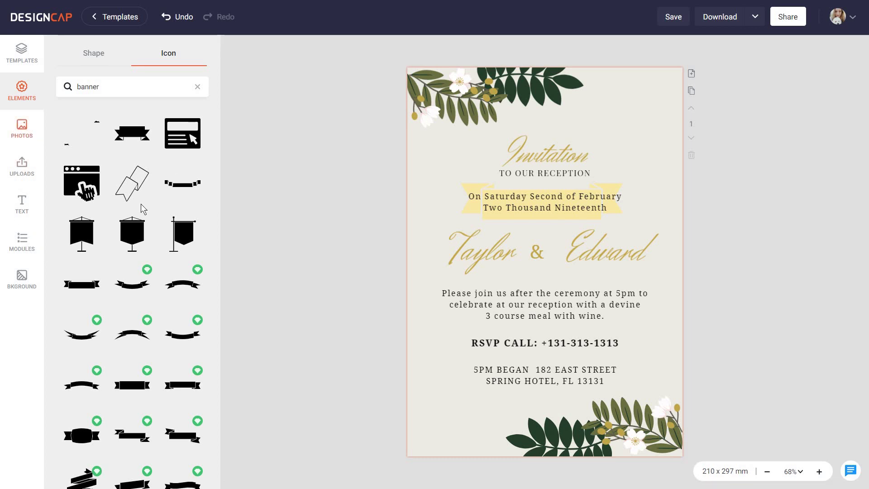
scroll(140, 218, "down", 2)
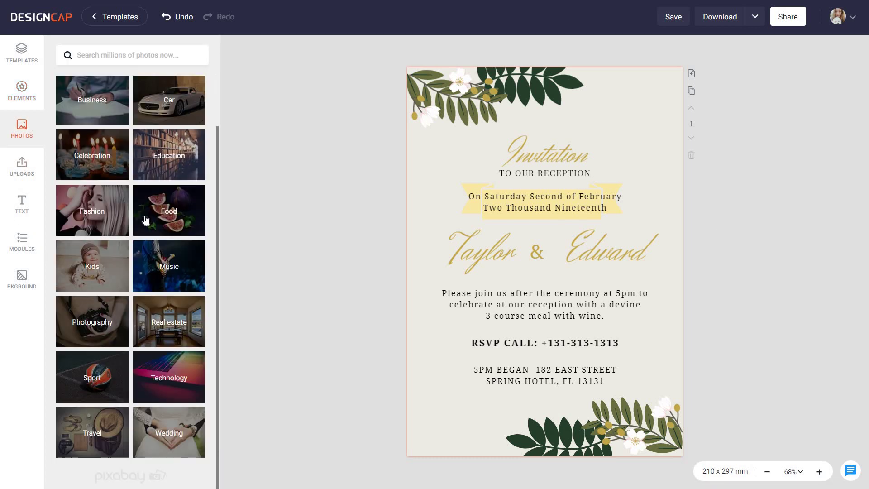
left_click(144, 215)
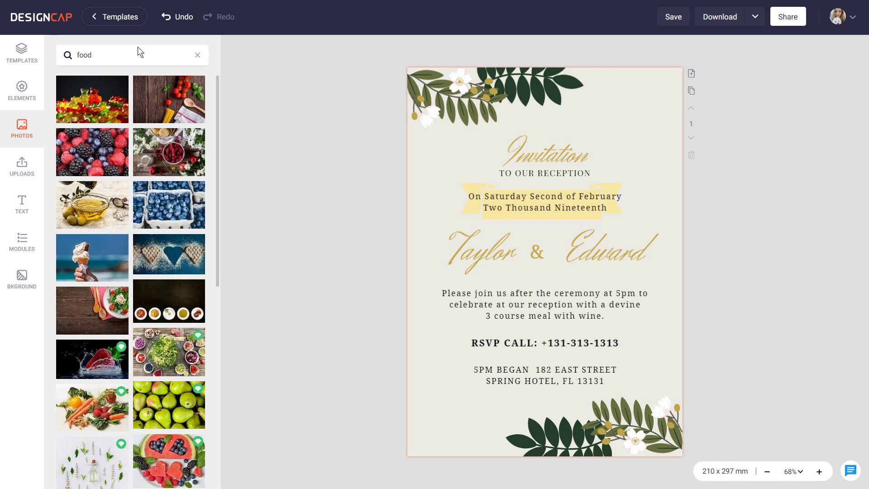
scroll(135, 285, "down", 15)
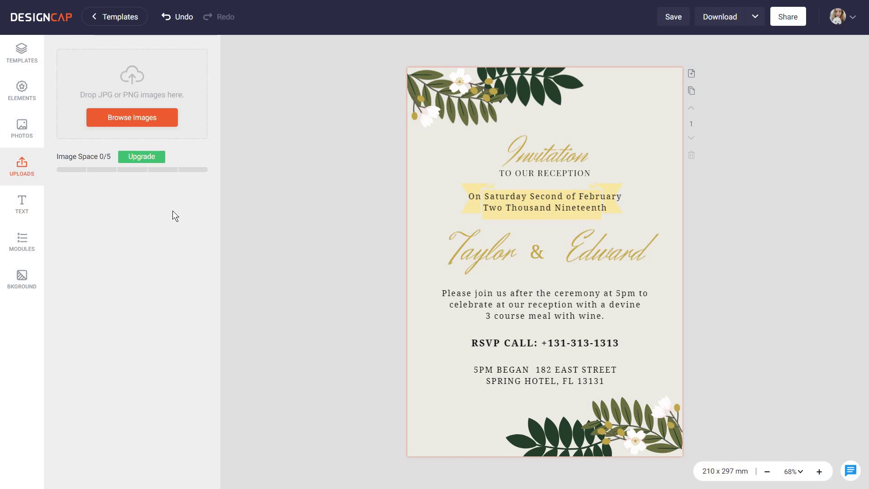
Scroll through the Text templates, then bring up the infographic Modules categories
left_click(20, 211)
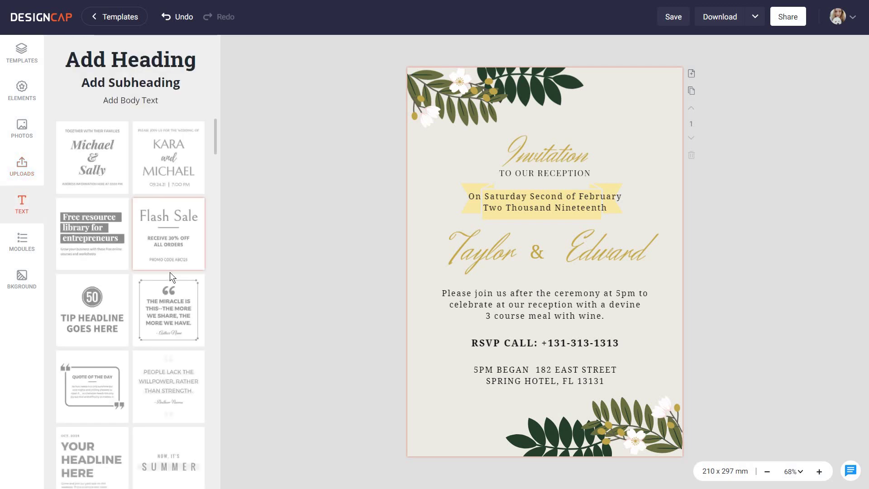
scroll(171, 274, "down", 3)
scroll(170, 278, "down", 10)
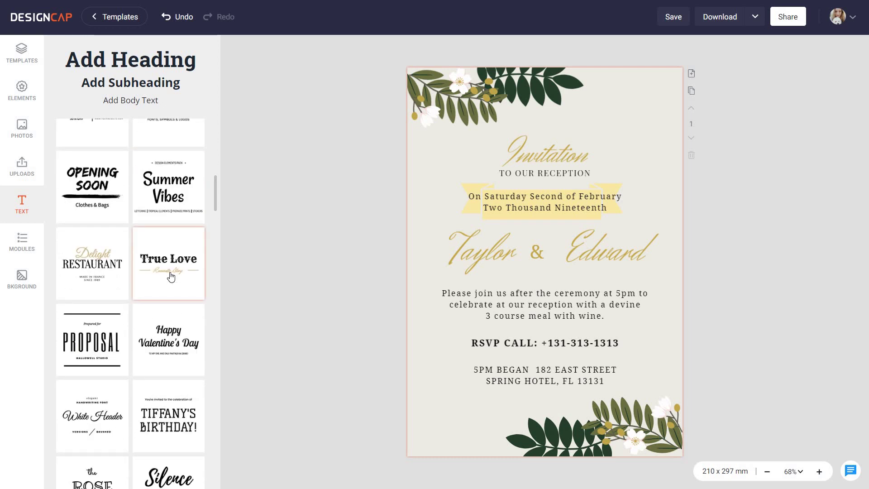
scroll(170, 277, "down", 5)
scroll(171, 276, "down", 4)
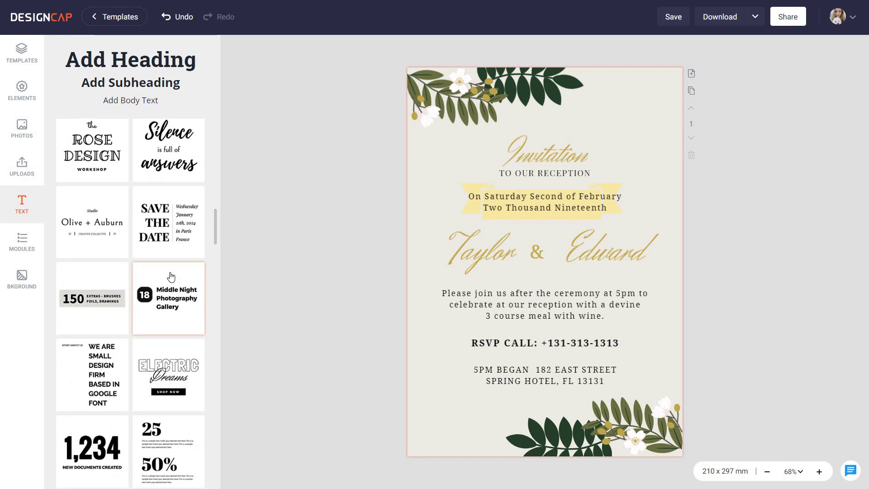
scroll(170, 277, "down", 10)
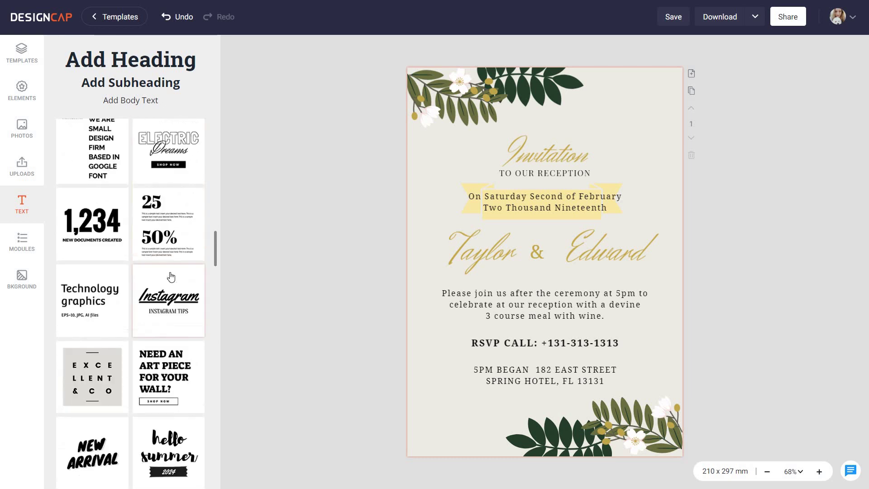
scroll(170, 277, "down", 3)
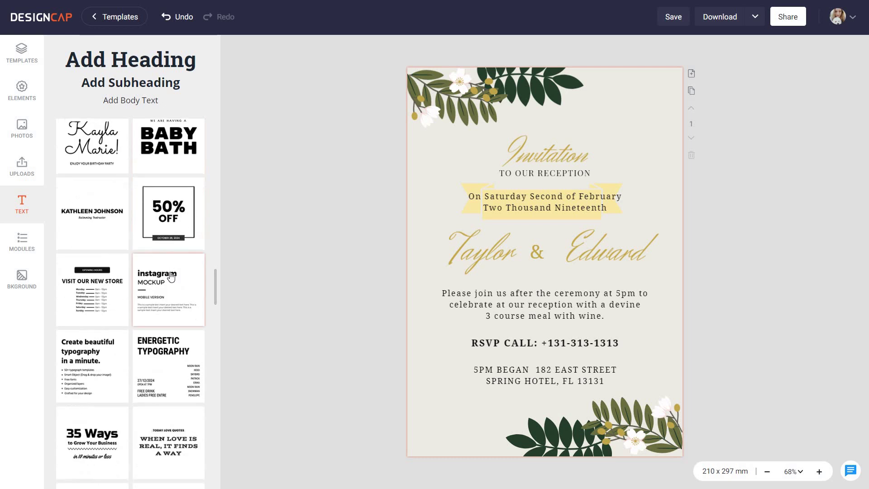
left_click(25, 245)
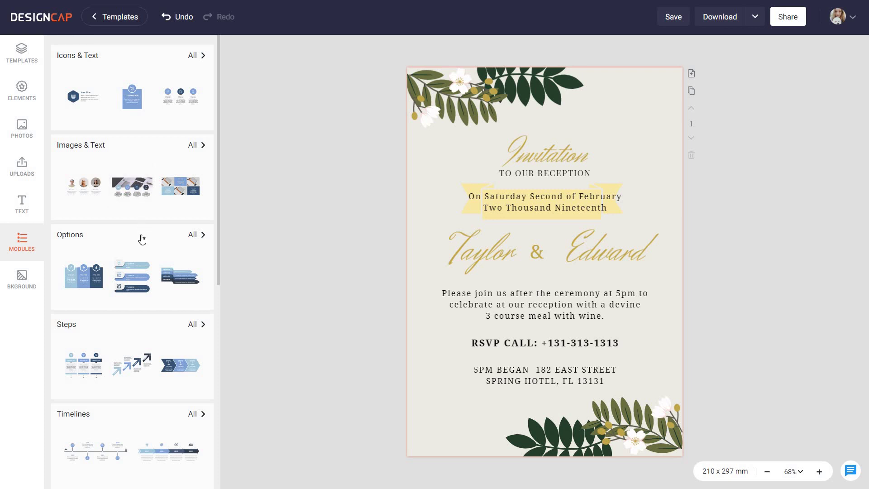
Scroll down to a fresh blank 210 x 297 mm page
scroll(142, 239, "down", 2)
scroll(142, 240, "down", 6)
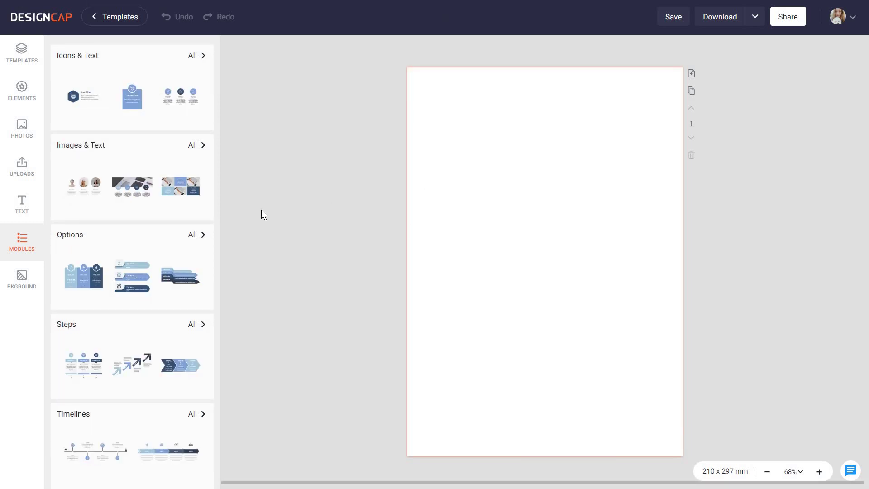
Place the four-step module from Modules > Options at the bottom of the page
left_click(198, 235)
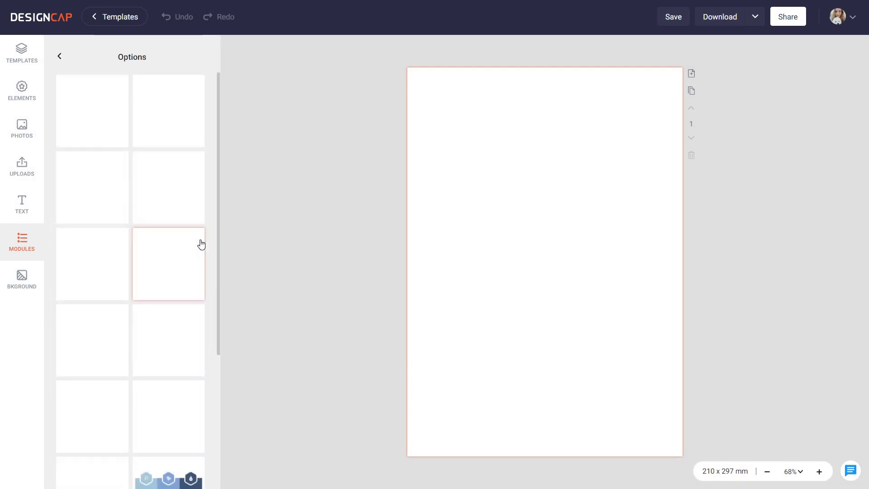
scroll(137, 295, "down", 1)
scroll(137, 295, "down", 4)
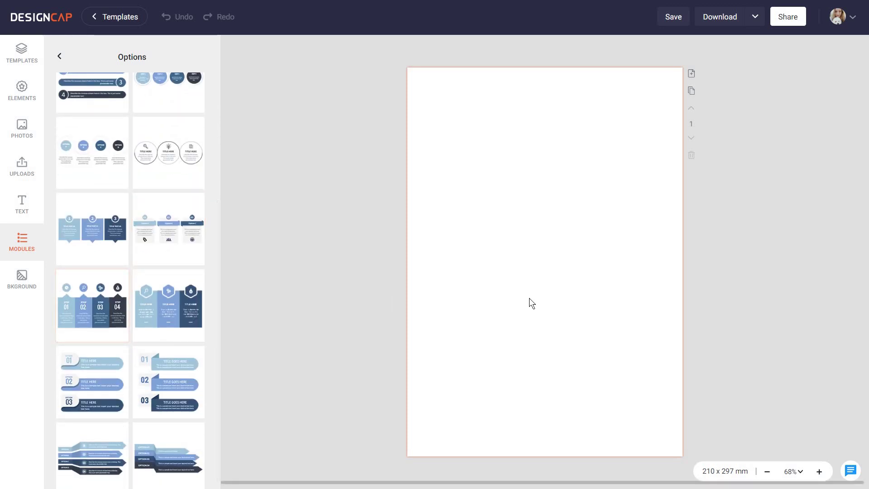
left_click_drag(538, 281, 537, 390)
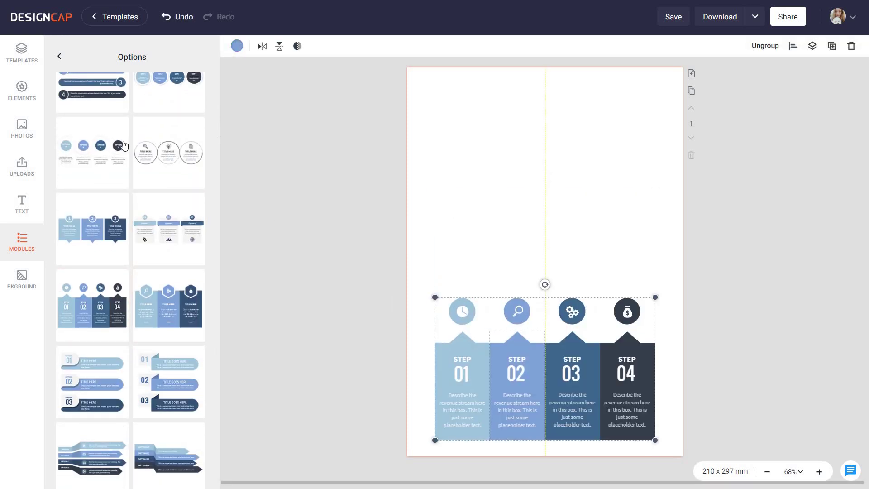
Centre the 36,150,865 statistic and move all stacked modules up together
left_click(60, 57)
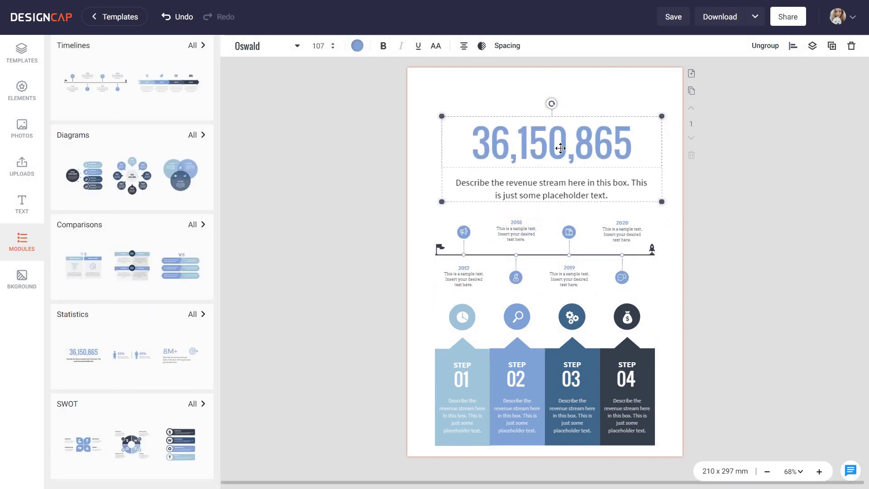
left_click_drag(560, 148, 559, 147)
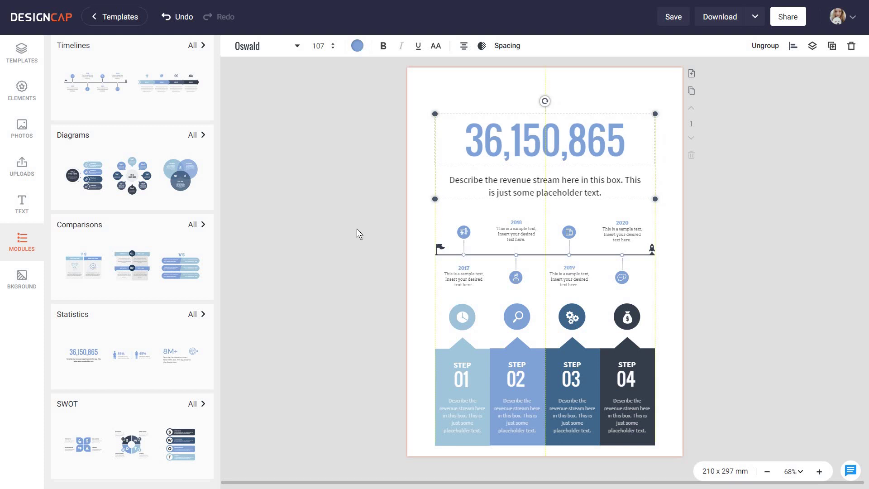
left_click(430, 410)
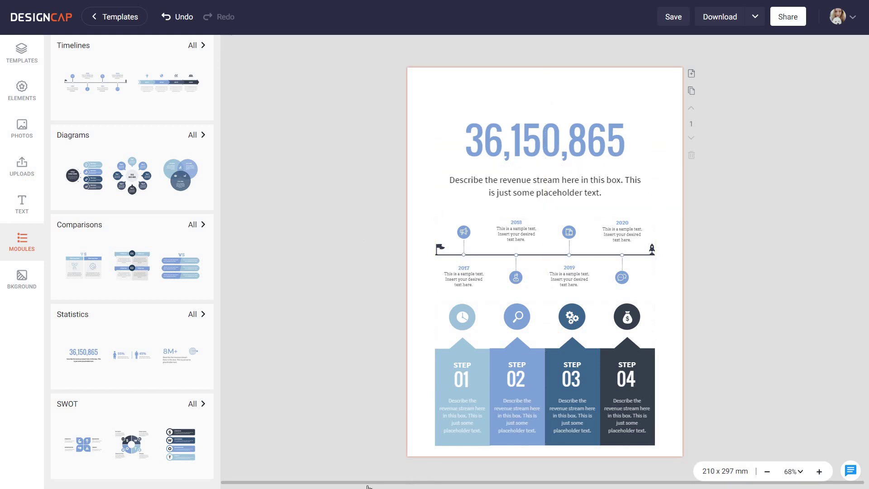
left_click_drag(719, 131, 368, 456)
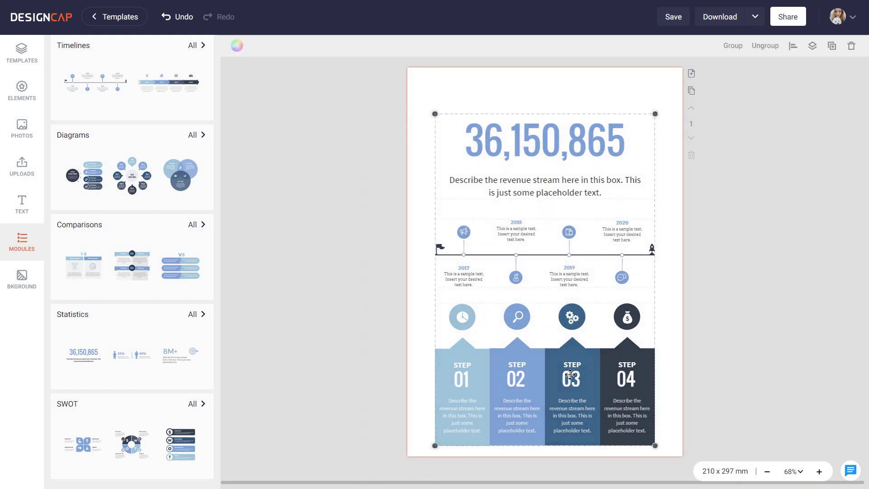
Try the light grey hexagon pattern as the page background
left_click(22, 280)
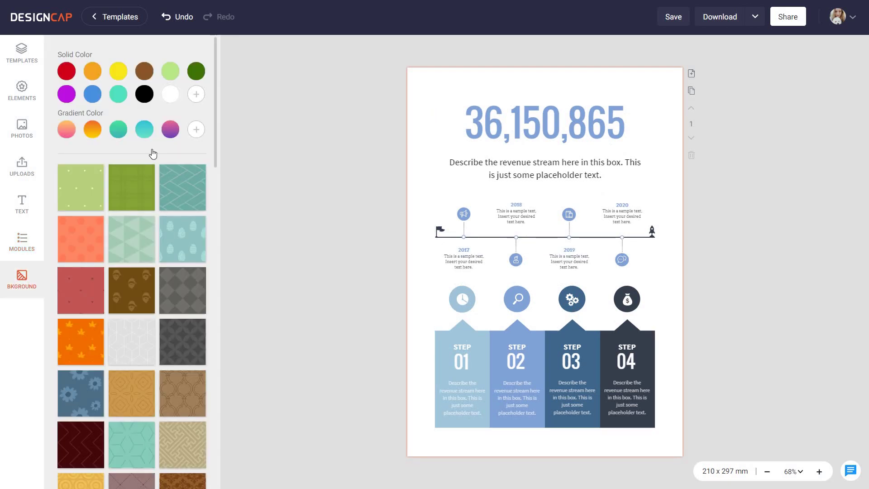
scroll(145, 175, "down", 10)
scroll(145, 262, "up", 6)
left_click(133, 136)
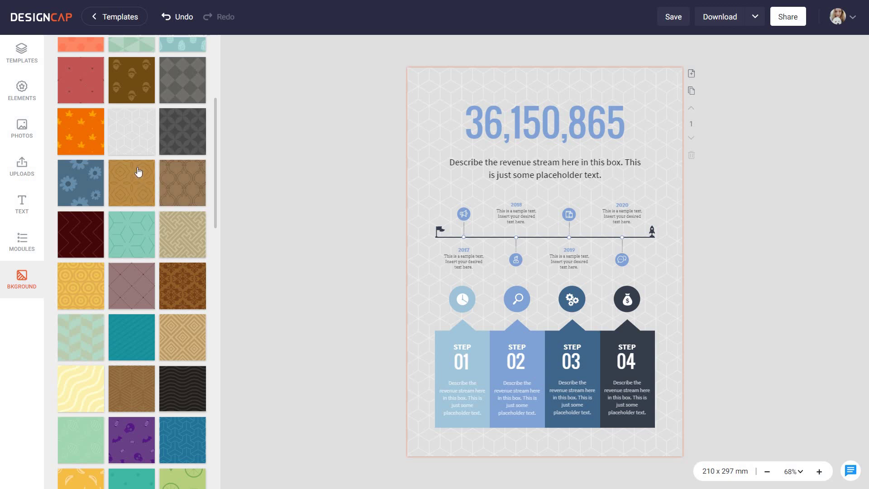
Replace it with a custom pale mint solid colour, DFFFF8, then check the statistic group
scroll(108, 132, "up", 5)
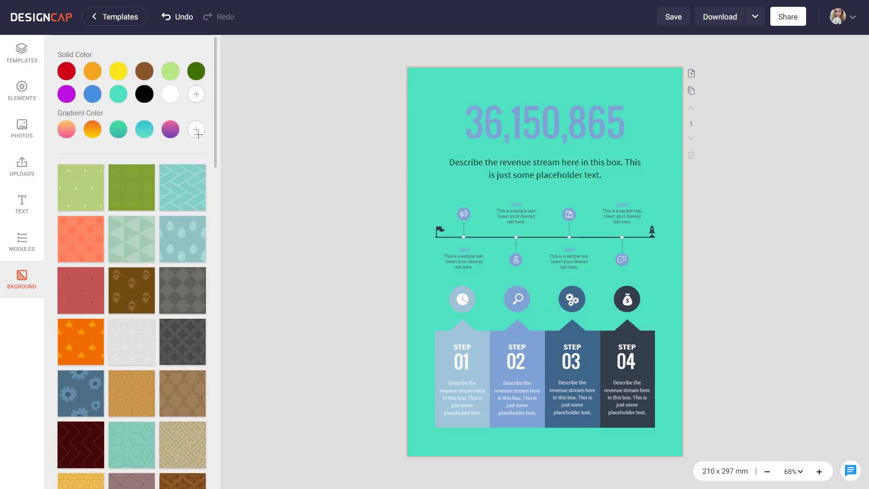
left_click(196, 94)
left_click_drag(195, 141, 149, 134)
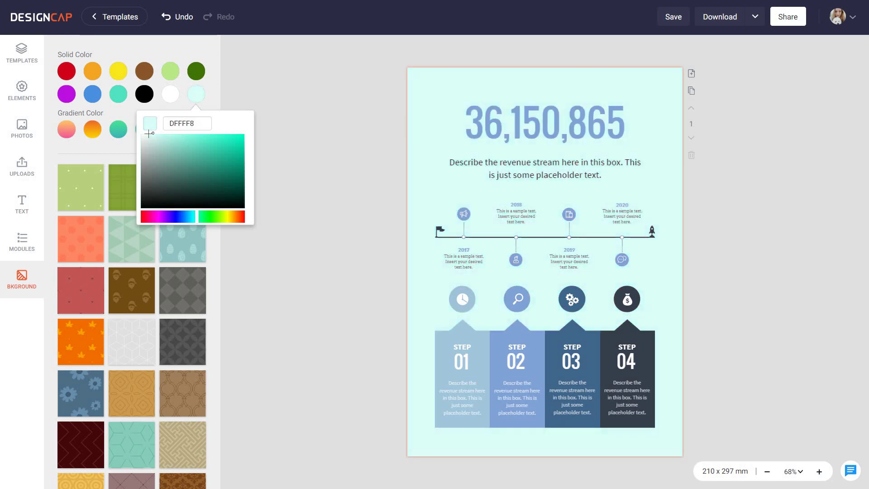
left_click(767, 301)
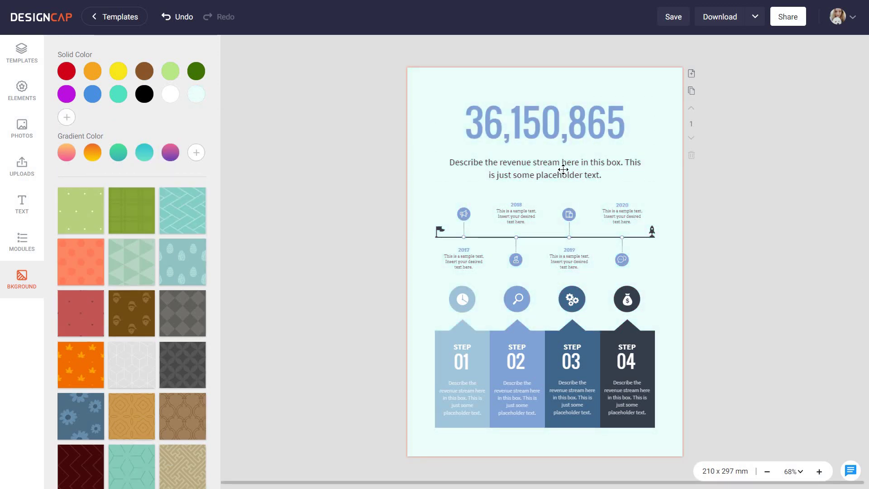
left_click(561, 134)
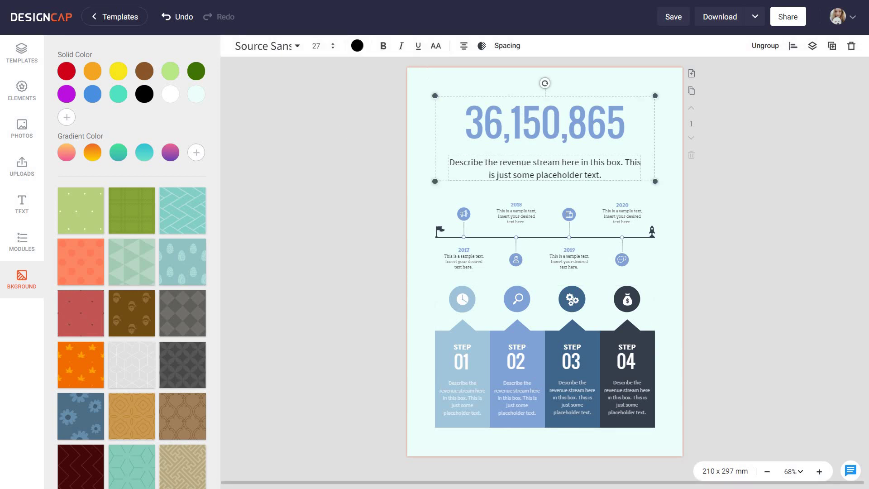
left_click(766, 251)
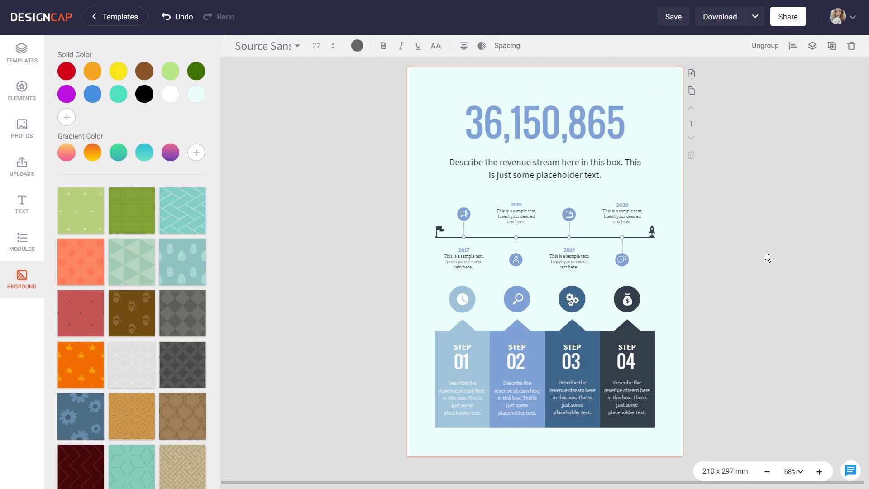